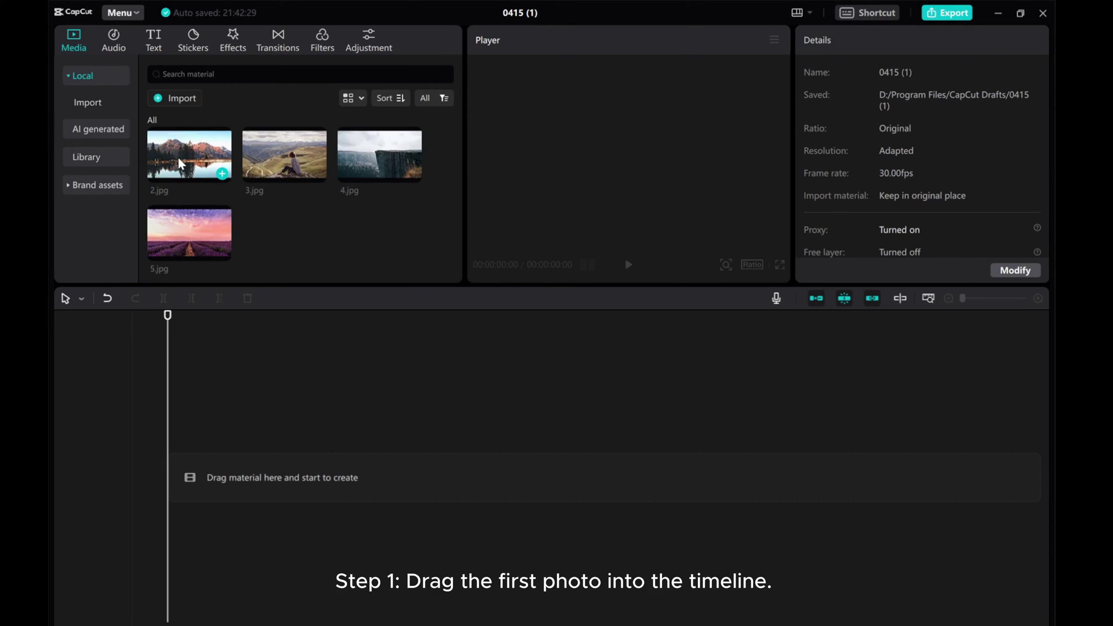
# Add 2.jpg to the timeline and set a Position & Size keyframe at its start.
pyautogui.moveTo(181, 154); pyautogui.dragTo(175, 481)
pyautogui.click(244, 475)
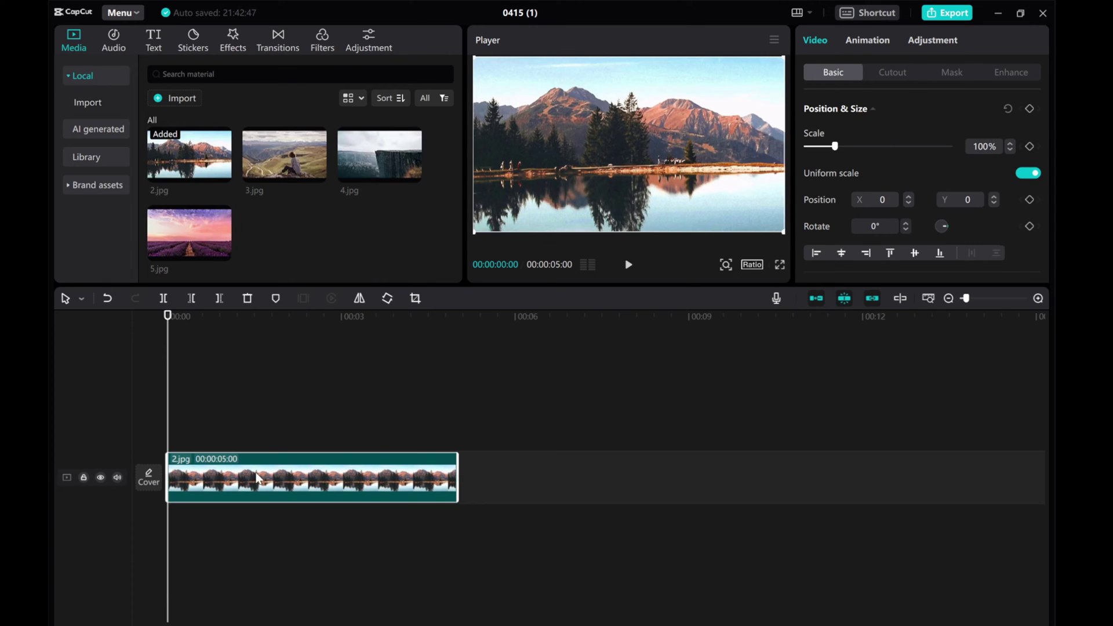
pyautogui.click(1029, 109)
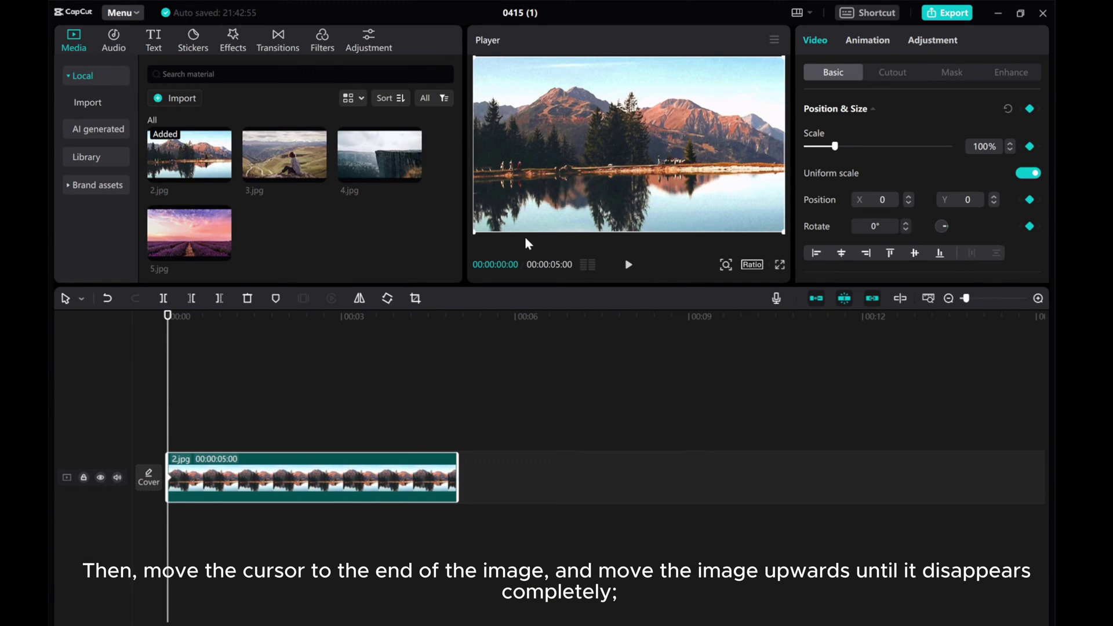
# At the end of 2.jpg, 00:00:05:00, move the image up out of the frame to a Y position of 2236.
pyautogui.moveTo(168, 391); pyautogui.dragTo(457, 398)
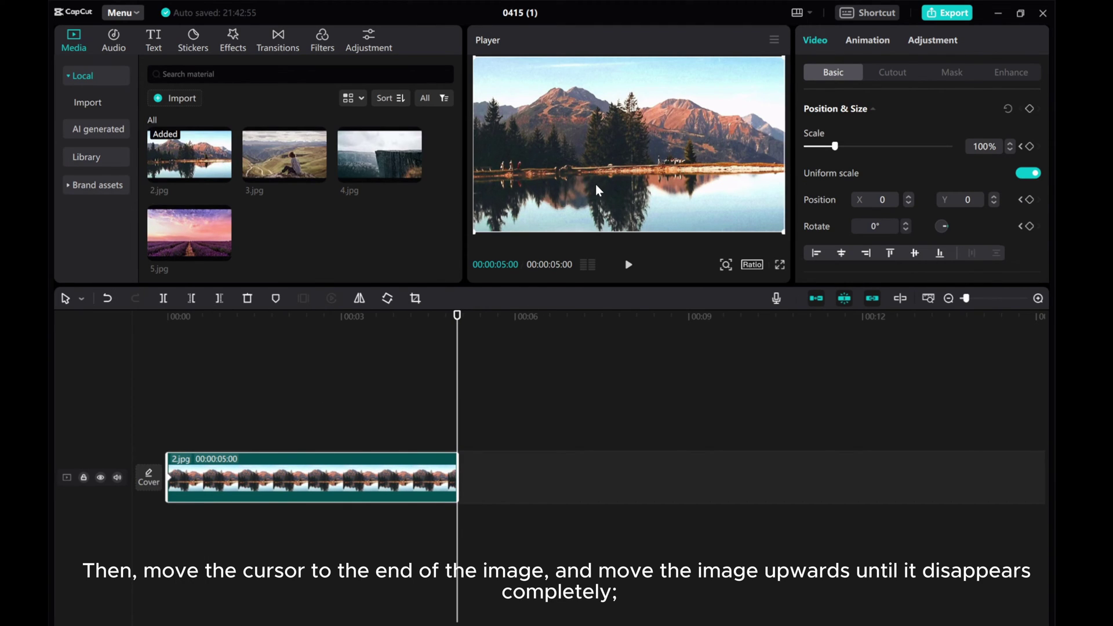
pyautogui.moveTo(596, 183); pyautogui.dragTo(583, 32)
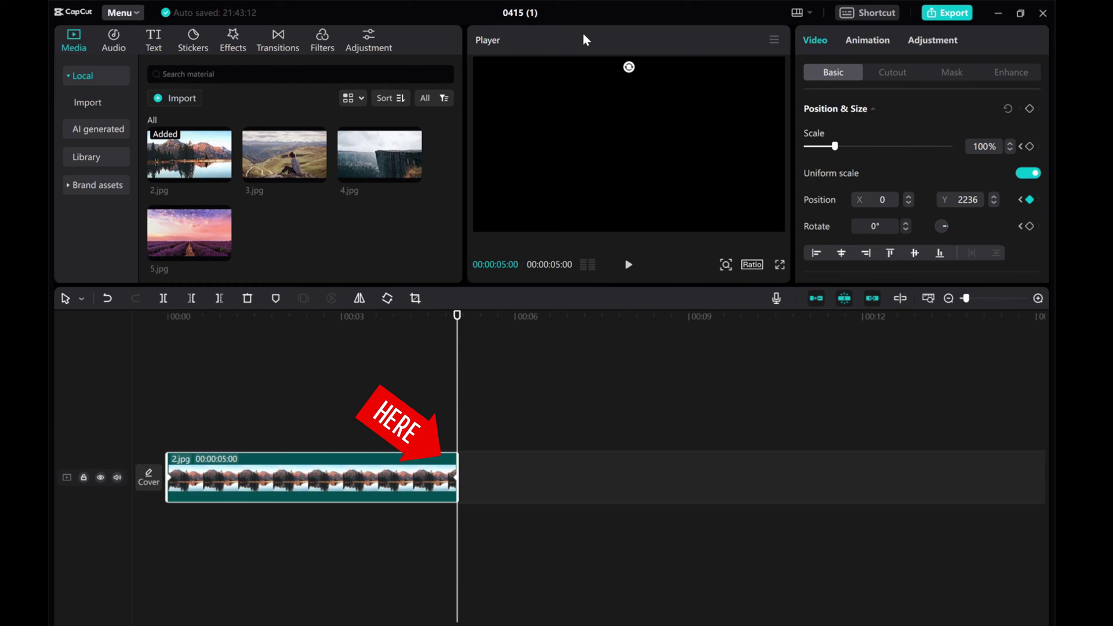
pyautogui.click(979, 200)
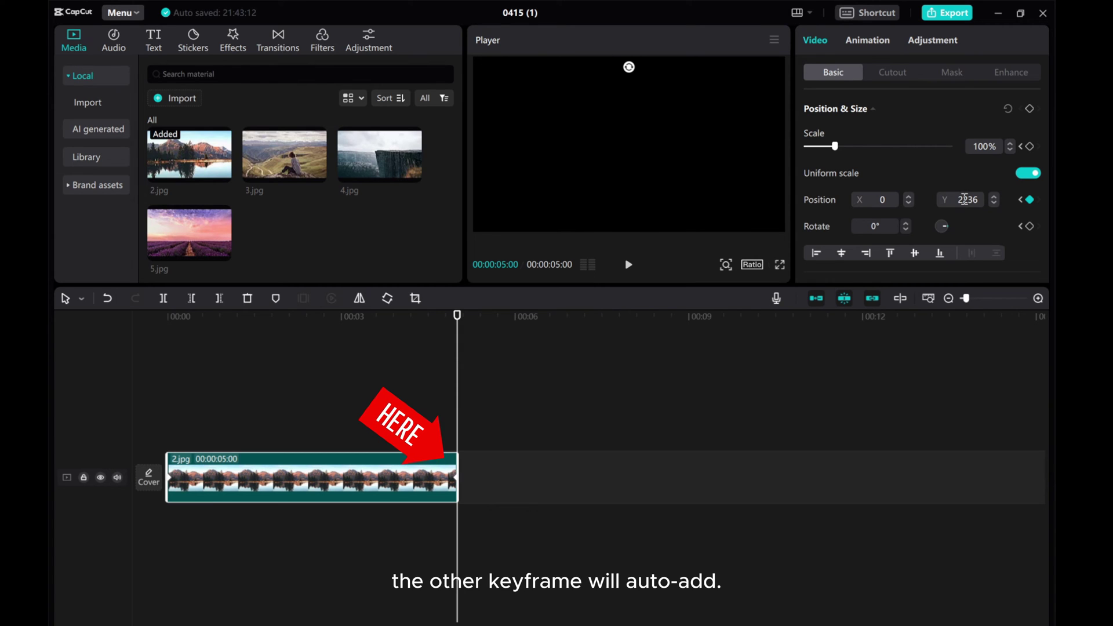
pyautogui.click(979, 203)
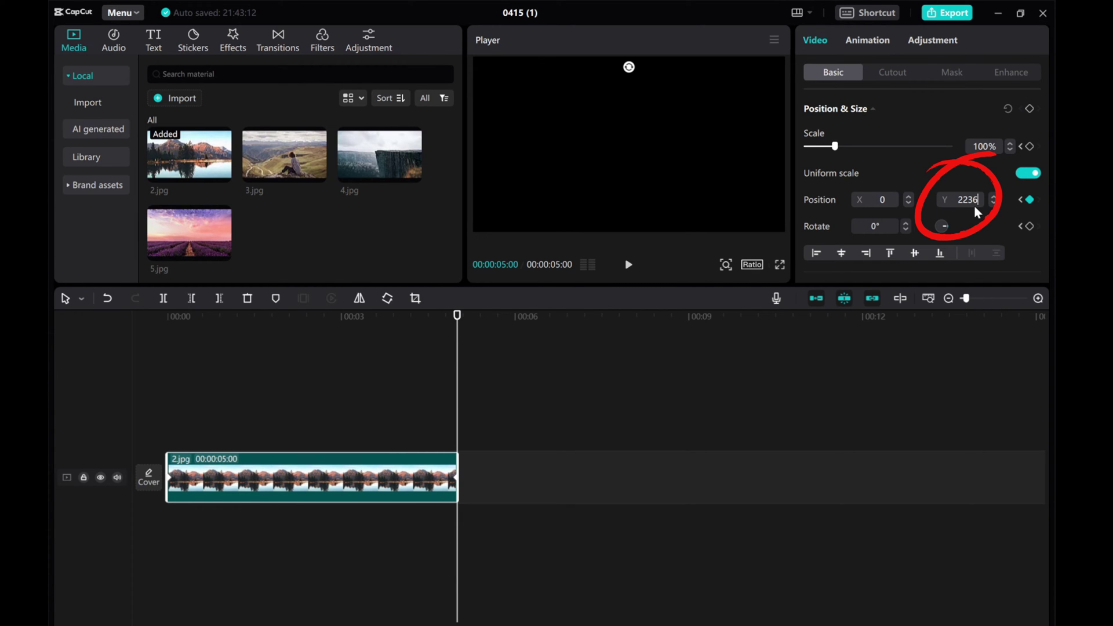
# Place 3.jpg on a track beneath 2.jpg, starting at 00:00:00:08, and extend it to 10 seconds.
pyautogui.moveTo(284, 154); pyautogui.dragTo(224, 532)
pyautogui.moveTo(223, 490); pyautogui.dragTo(212, 419)
pyautogui.moveTo(457, 321); pyautogui.dragTo(183, 335)
pyautogui.moveTo(225, 423); pyautogui.dragTo(217, 427)
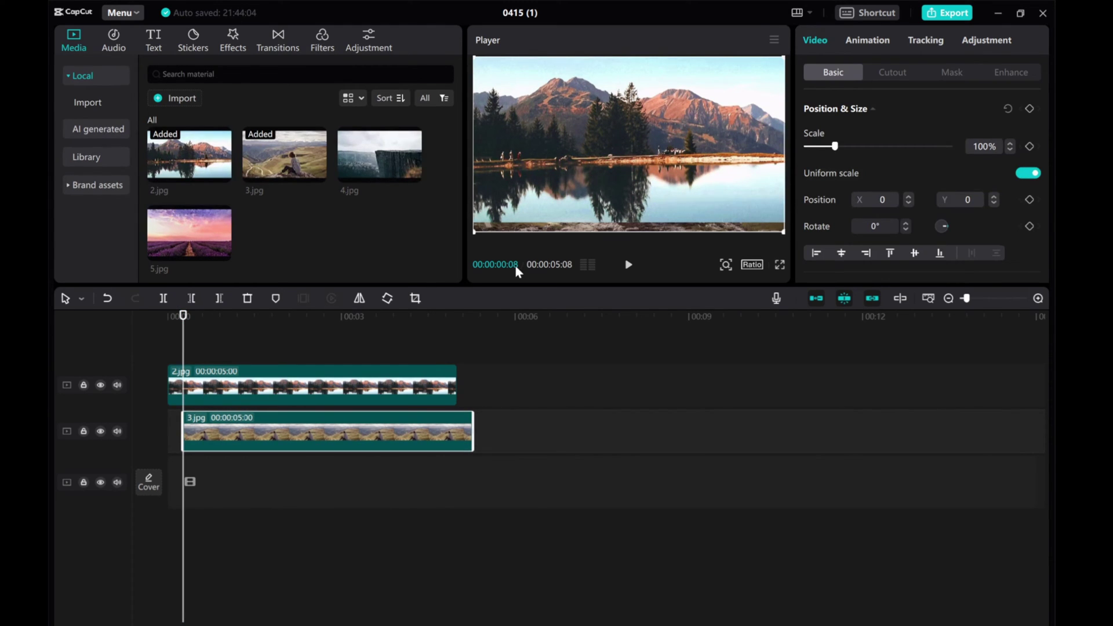
pyautogui.moveTo(472, 430); pyautogui.dragTo(760, 430)
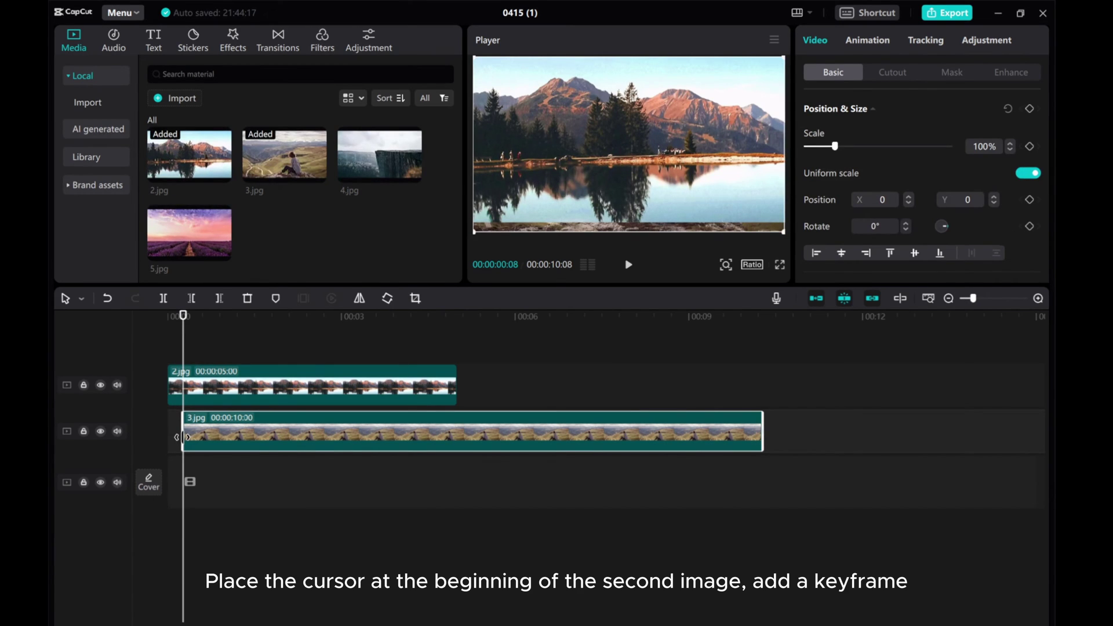
# Keyframe 3.jpg with a Y position of -2236 at its start and 0 at its middle, 00:00:05:08.
pyautogui.click(1030, 109)
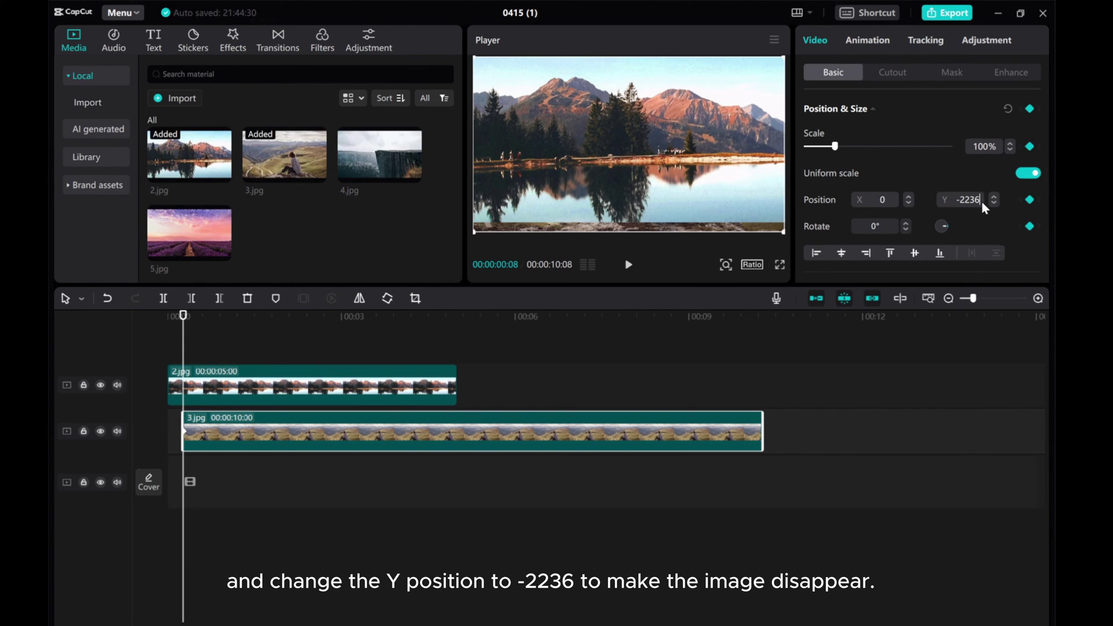
pyautogui.press('Return')
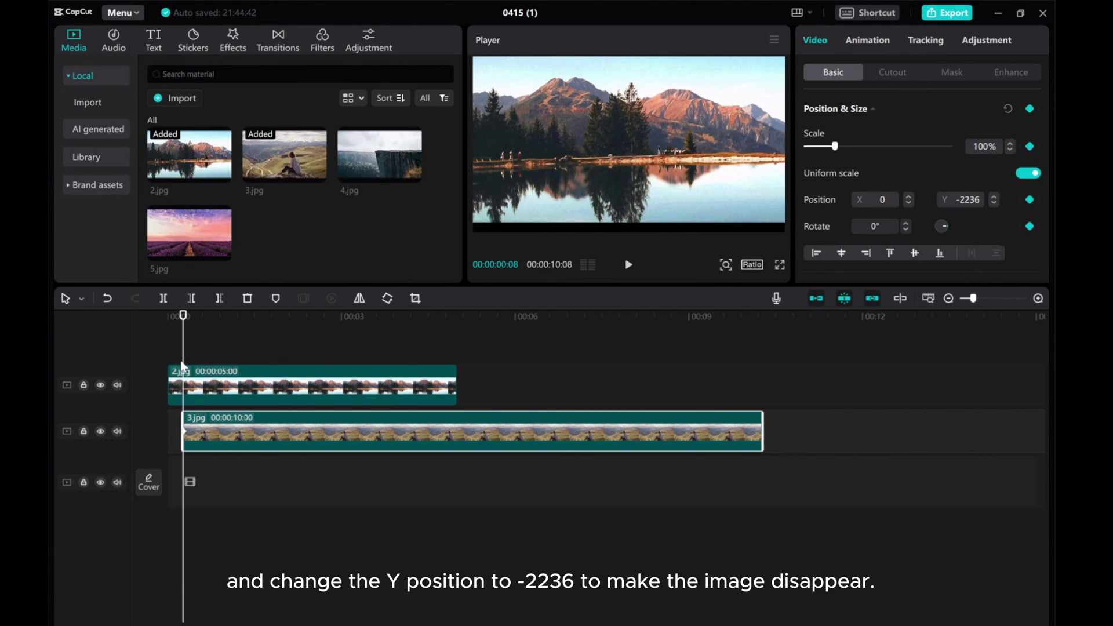
pyautogui.moveTo(181, 368); pyautogui.dragTo(474, 369)
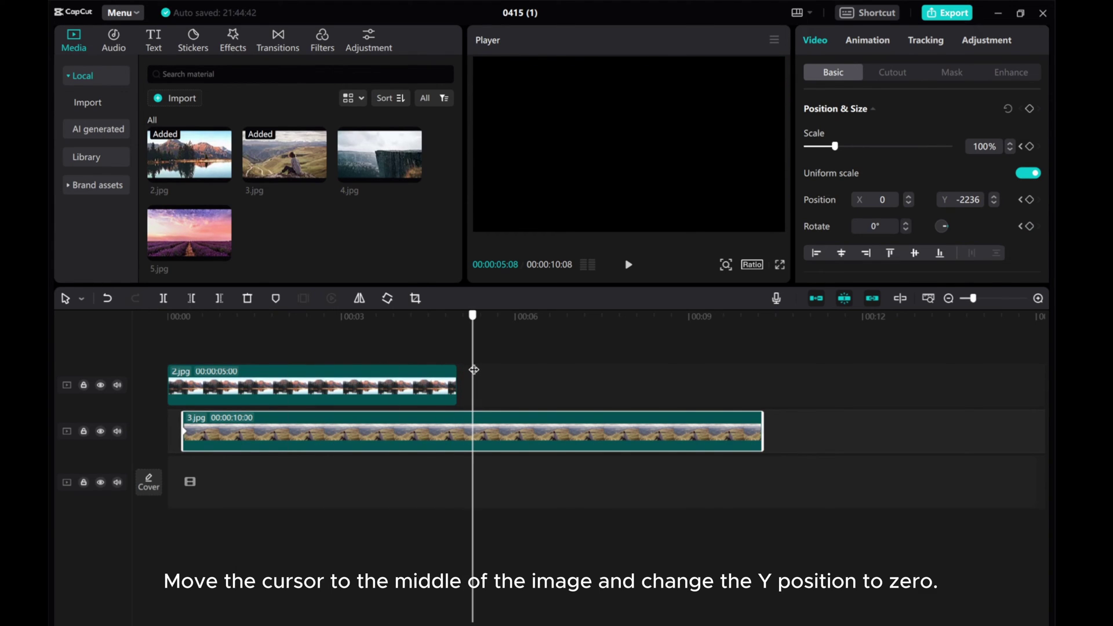
pyautogui.click(961, 202)
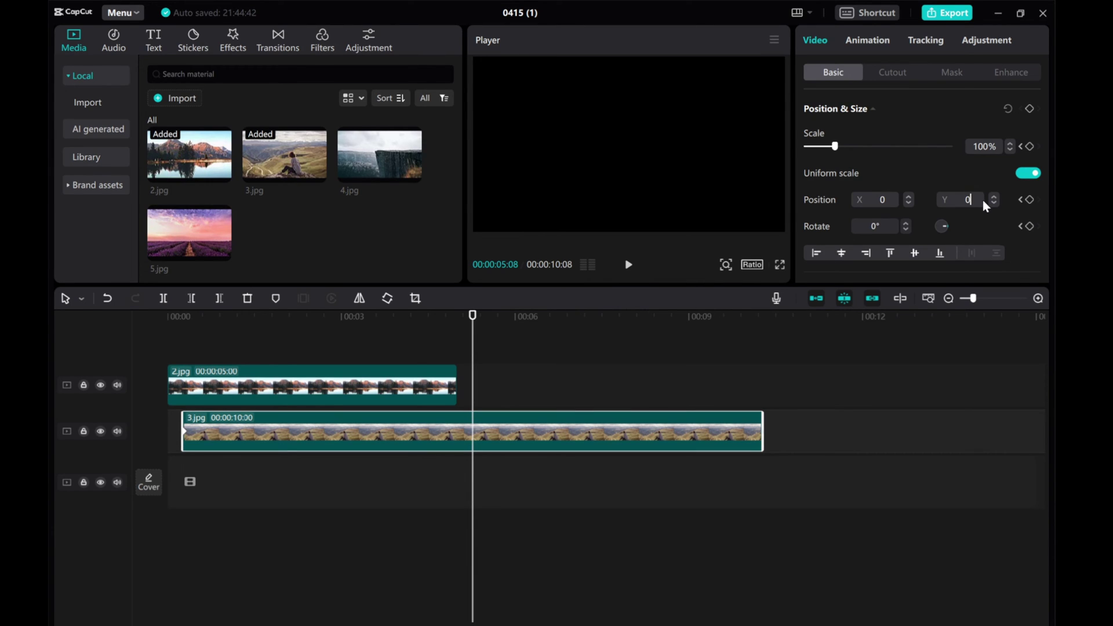
pyautogui.press('Return')
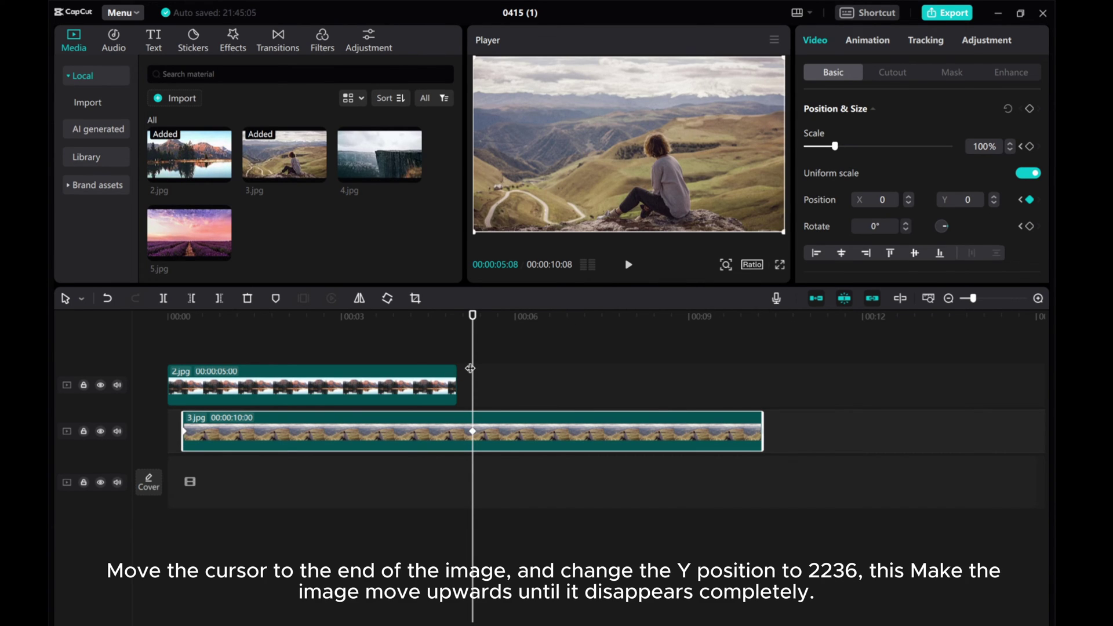
# Set the Y position of 3.jpg to 2236 at its end, 00:00:10:08.
pyautogui.moveTo(473, 368); pyautogui.dragTo(763, 360)
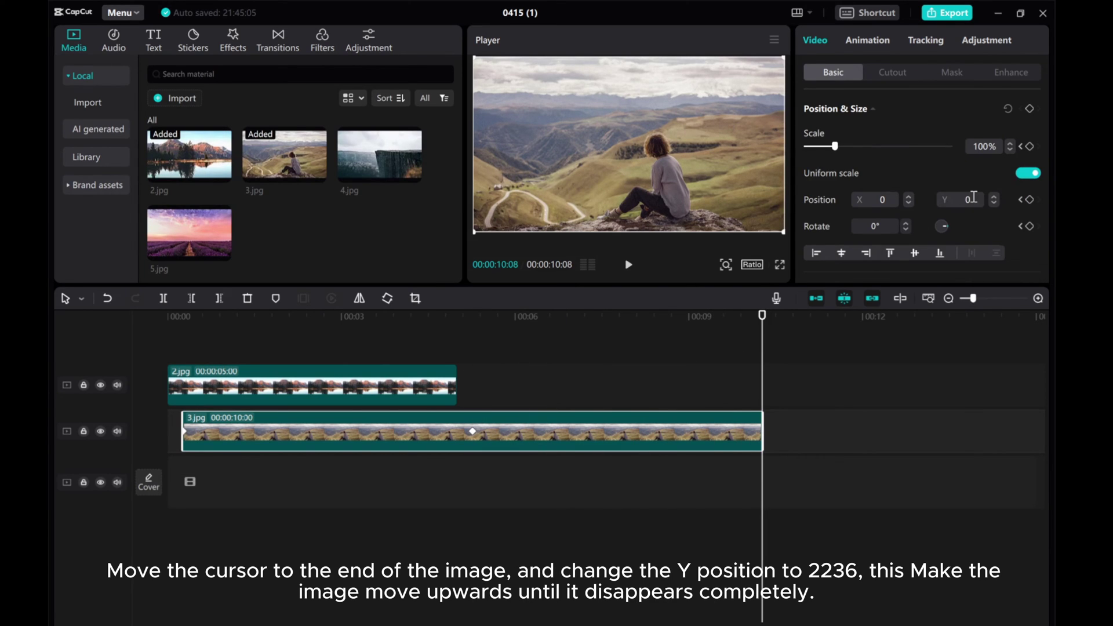
pyautogui.write('2236')
pyautogui.press('Return')
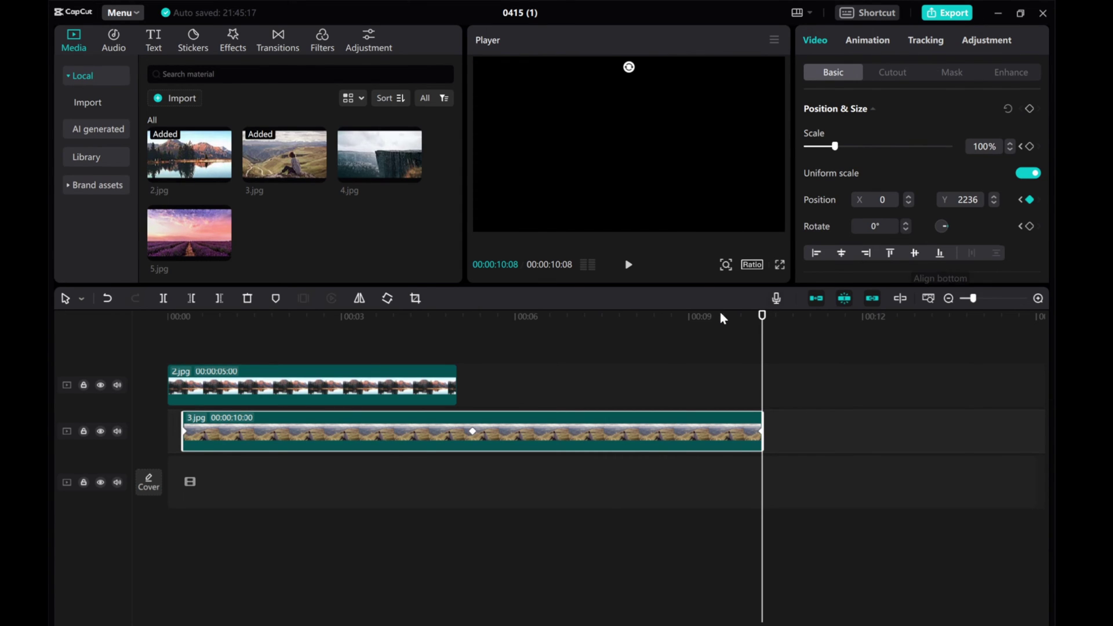
# Play the timeline from the beginning to check the scroll from 2.jpg to 3.jpg.
pyautogui.moveTo(761, 335); pyautogui.dragTo(149, 343)
pyautogui.click(629, 266)
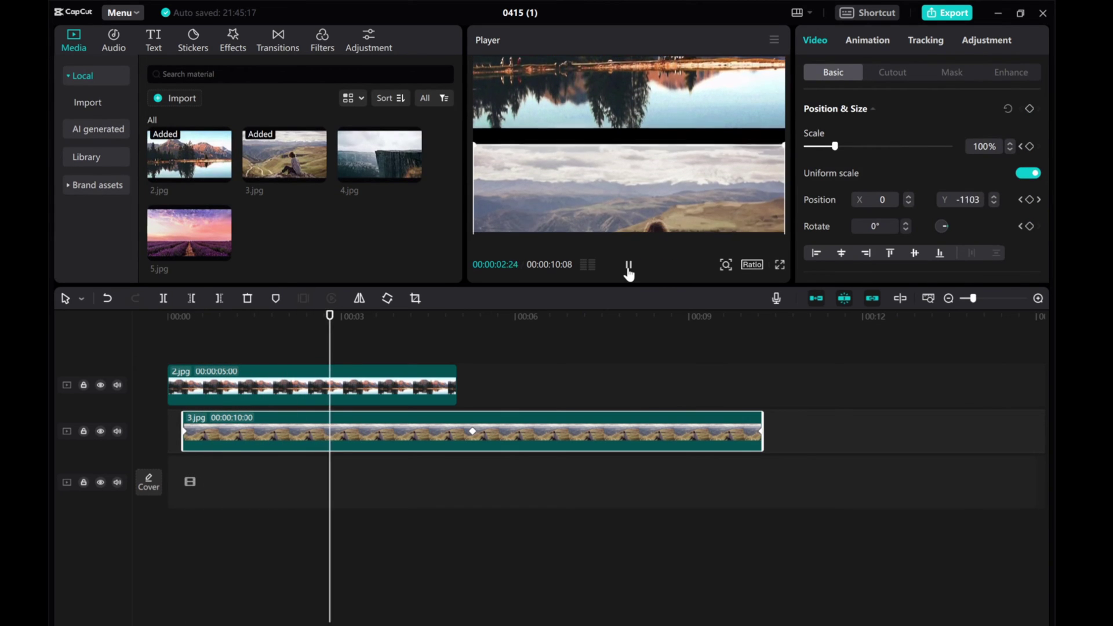
pyautogui.click(629, 266)
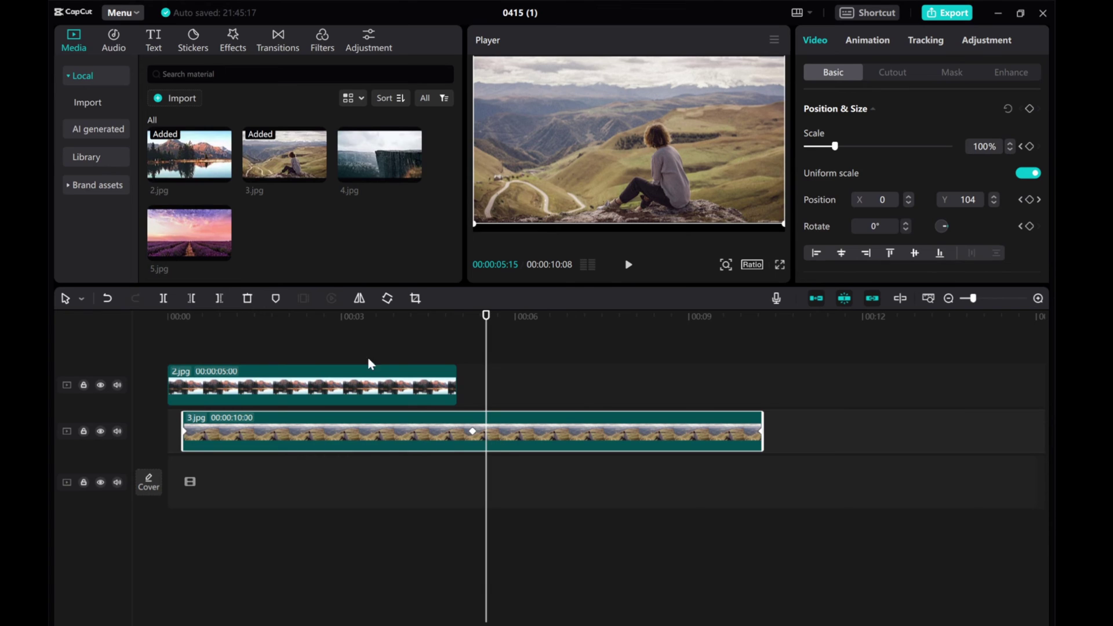
# Add 4.jpg to the timeline and place it on its own track beneath 3.jpg.
pyautogui.moveTo(368, 165); pyautogui.dragTo(489, 478)
pyautogui.moveTo(346, 349); pyautogui.dragTo(338, 429)
pyautogui.moveTo(317, 473); pyautogui.dragTo(549, 479)
pyautogui.hotkey('ctrl', 'z')
pyautogui.moveTo(347, 483); pyautogui.dragTo(656, 481)
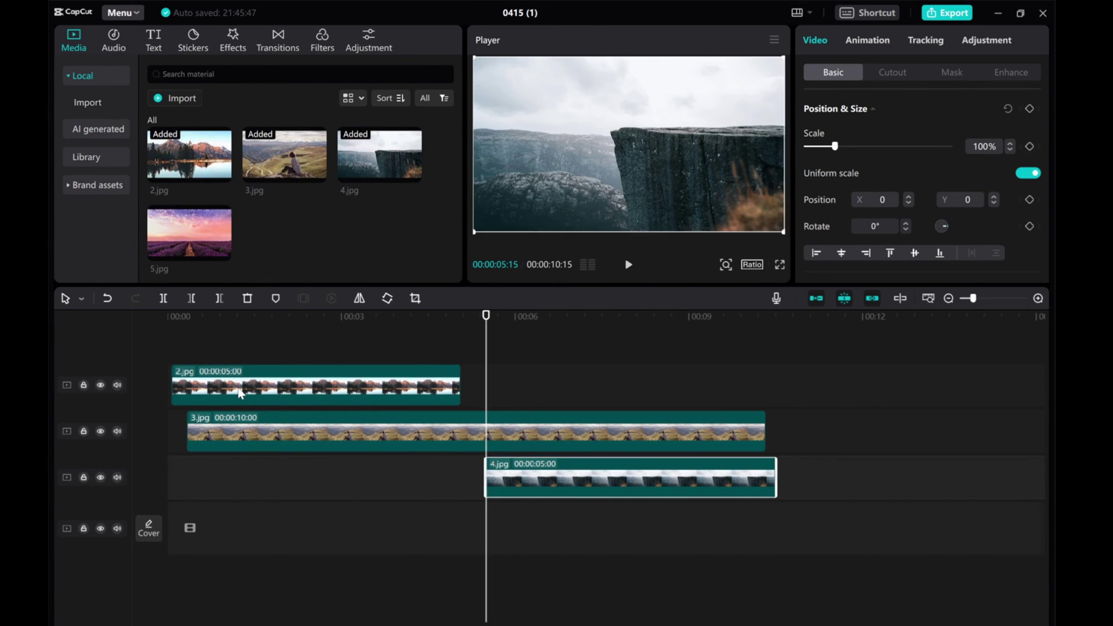
# Align the start of 4.jpg to 00:00:05:15 and extend its duration to 00:00:10:14.
pyautogui.moveTo(254, 390); pyautogui.dragTo(249, 385)
pyautogui.moveTo(486, 392); pyautogui.dragTo(479, 393)
pyautogui.hotkey('ctrl', 'z')
pyautogui.moveTo(548, 478); pyautogui.dragTo(530, 480)
pyautogui.click(522, 480)
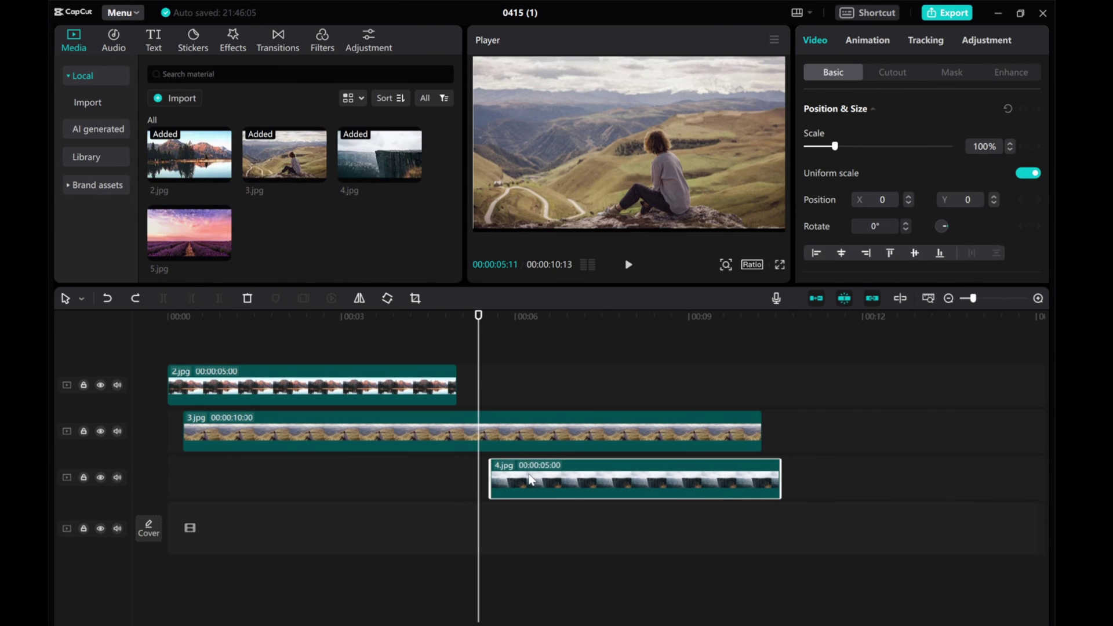
pyautogui.moveTo(478, 381); pyautogui.dragTo(486, 380)
pyautogui.moveTo(519, 485); pyautogui.dragTo(515, 486)
pyautogui.moveTo(776, 477); pyautogui.dragTo(172, 489)
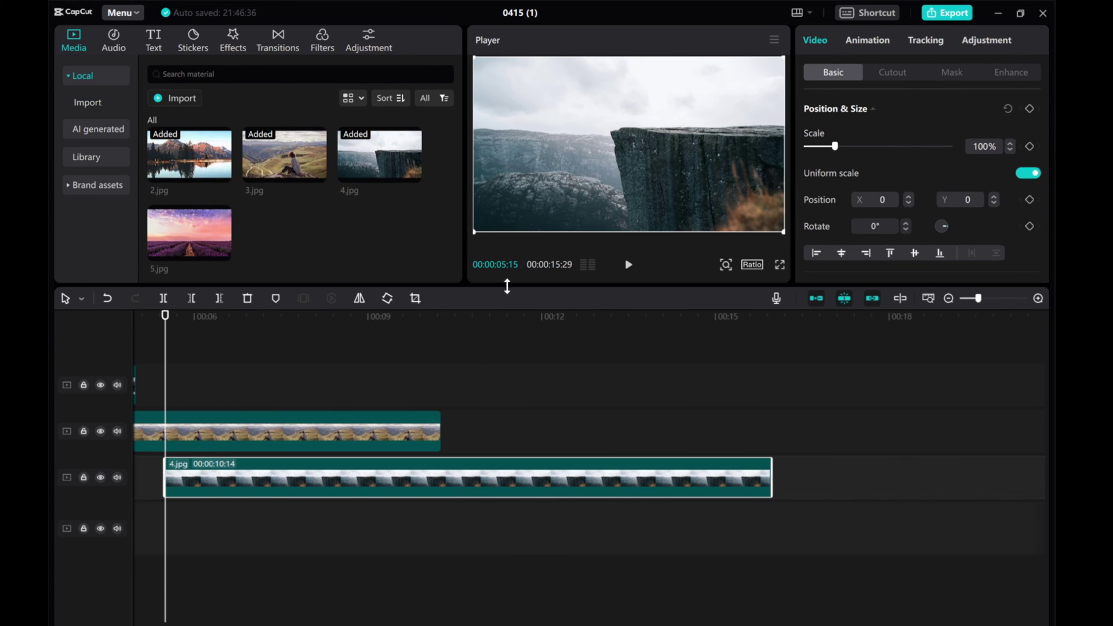
# Add a Position & Size keyframe at the start of 4.jpg and set its Y position to 2236.
pyautogui.click(1030, 110)
pyautogui.click(979, 204)
pyautogui.write('223')
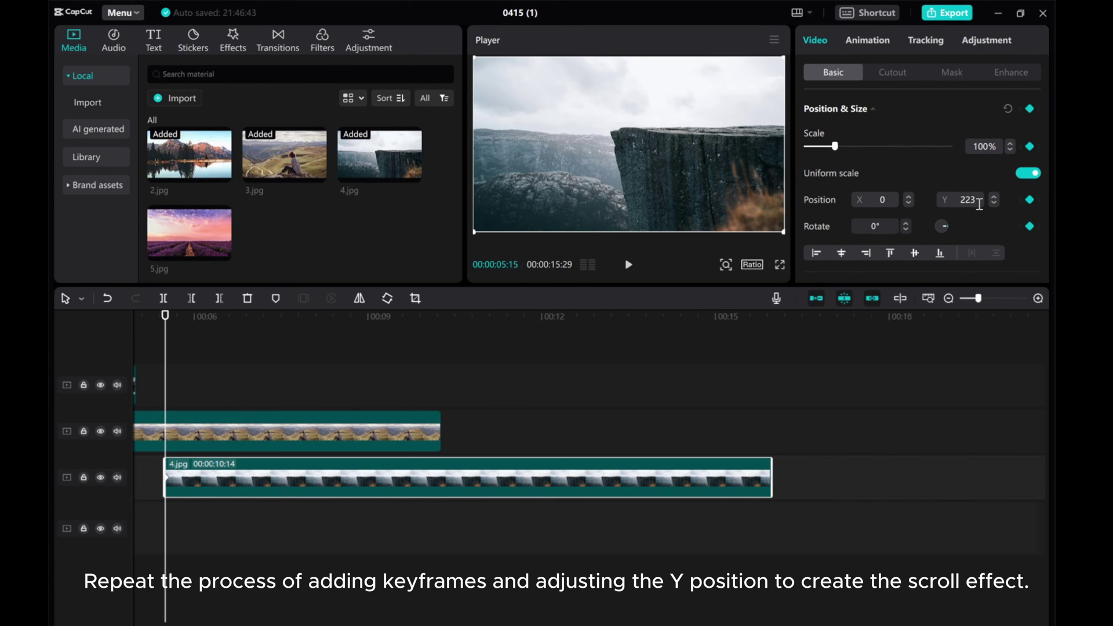
pyautogui.write('6')
pyautogui.press('Return')
# Correct the Y position of the keyframe at the start of 4.jpg to -2236.
pyautogui.moveTo(166, 377); pyautogui.dragTo(540, 376)
pyautogui.click(929, 299)
pyautogui.moveTo(444, 376); pyautogui.dragTo(511, 376)
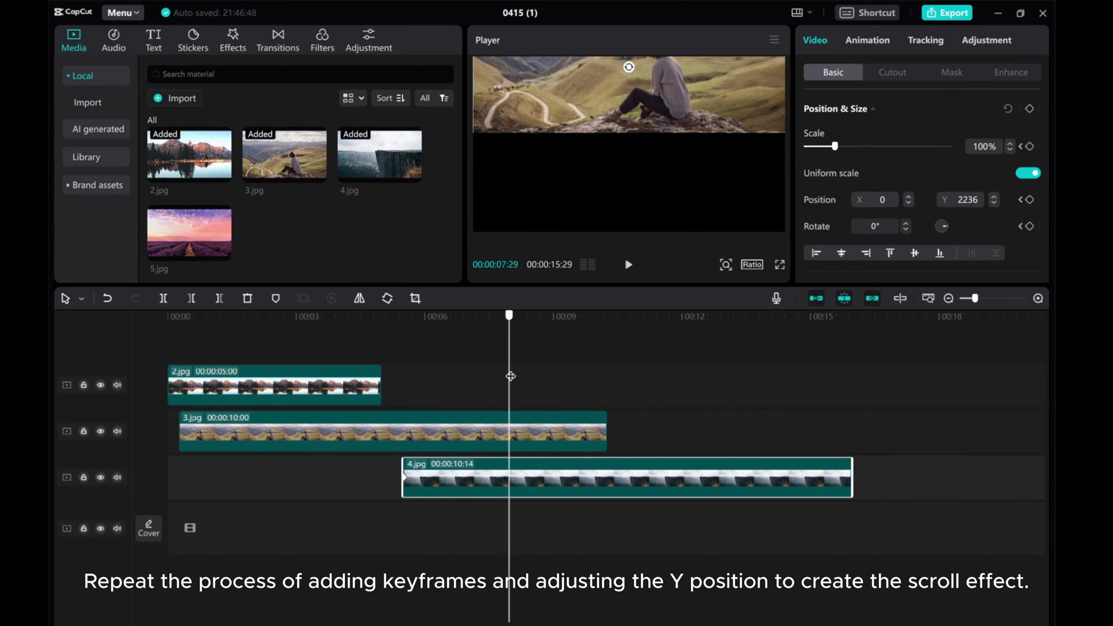
pyautogui.click(400, 377)
pyautogui.click(622, 386)
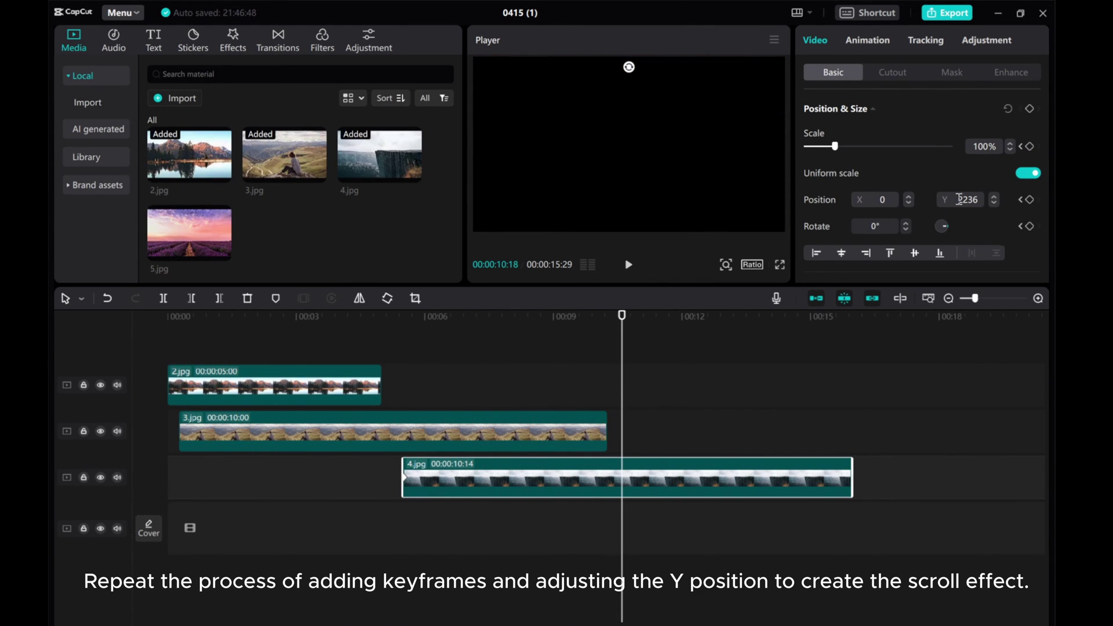
pyautogui.click(406, 409)
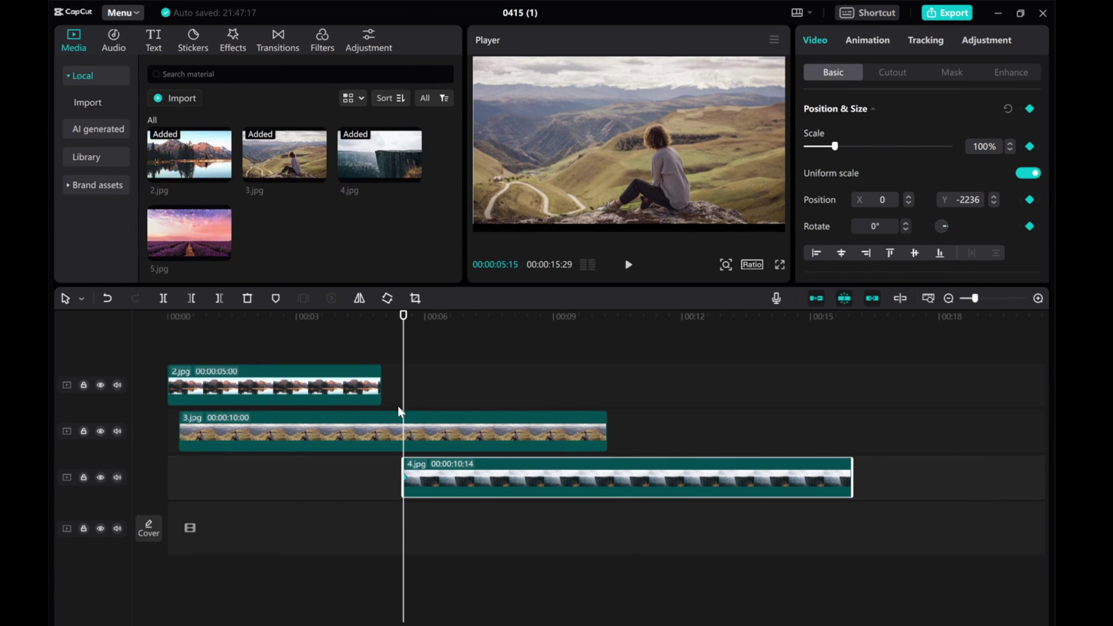
# Set the Y position of 4.jpg to 0 near its middle, at 00:00:10:16.
pyautogui.moveTo(403, 410); pyautogui.dragTo(620, 410)
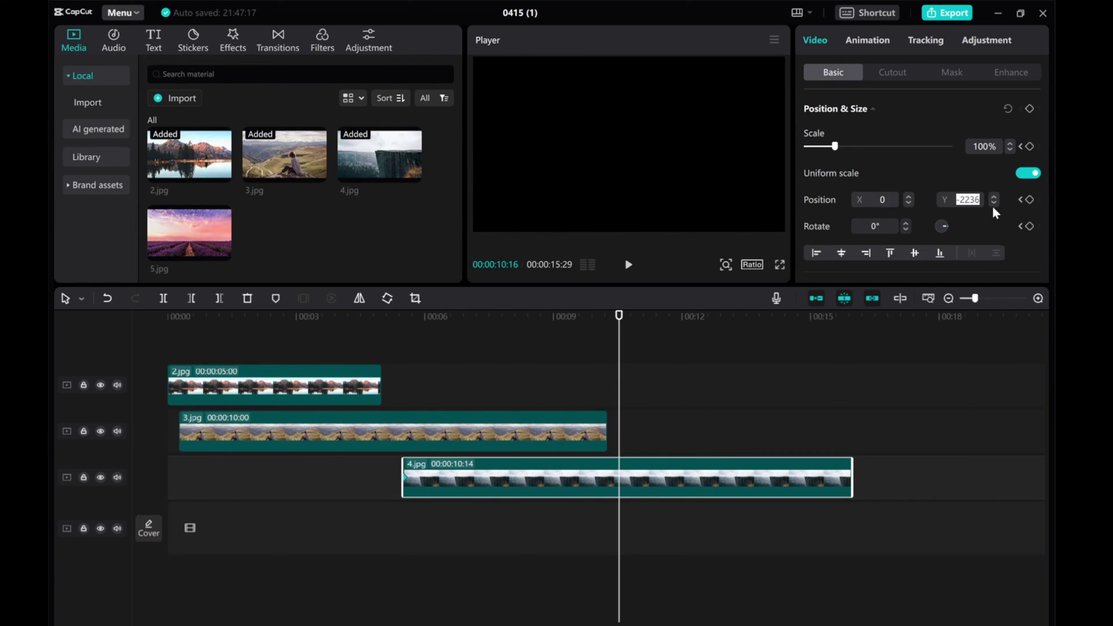
pyautogui.write('0')
pyautogui.press('Return')
# Set the Y position of 4.jpg to 2236 at its end, 00:00:15:29.
pyautogui.moveTo(630, 335); pyautogui.dragTo(849, 348)
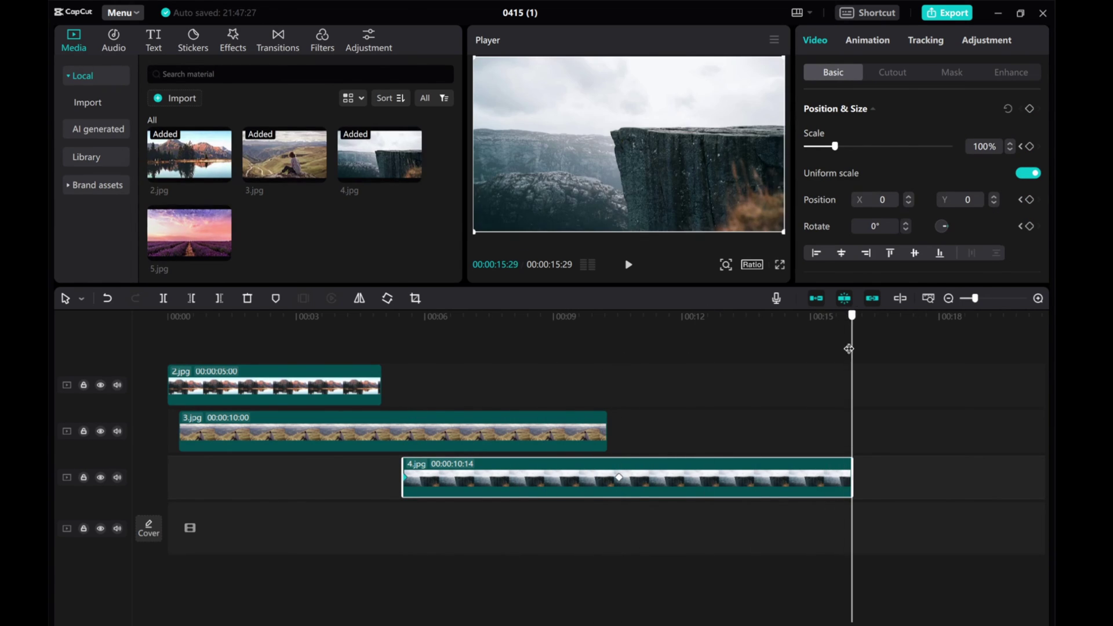
pyautogui.click(980, 200)
pyautogui.write('2236')
pyautogui.press('Return')
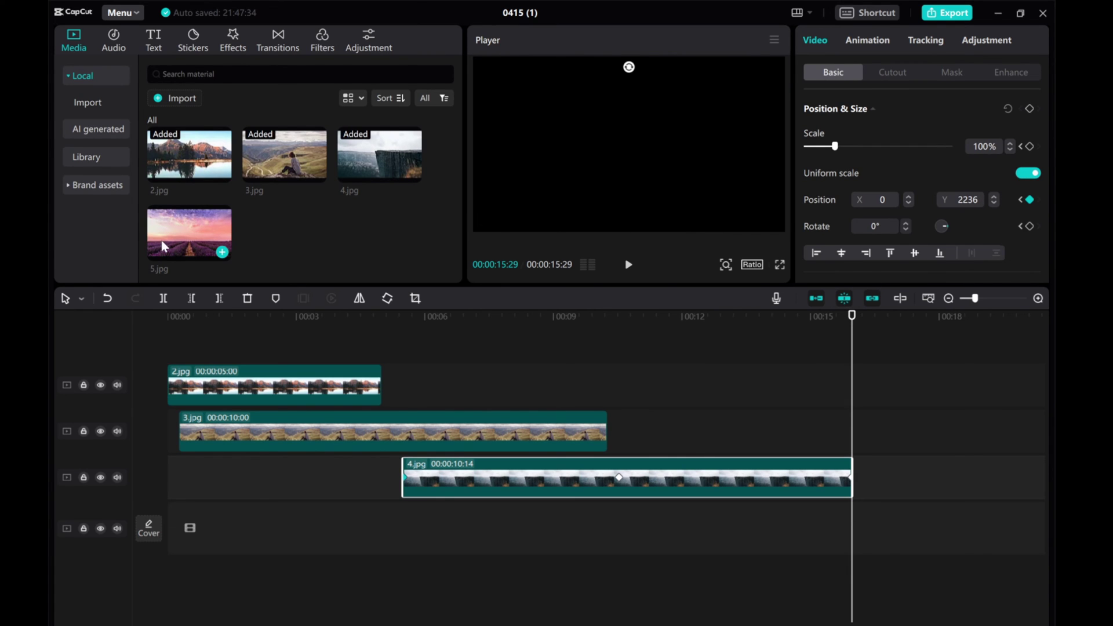
# Add 5.jpg to the timeline and rearrange the clips so it sits on its own track beneath 4.jpg.
pyautogui.moveTo(238, 340); pyautogui.dragTo(427, 481)
pyautogui.moveTo(314, 433); pyautogui.dragTo(280, 393)
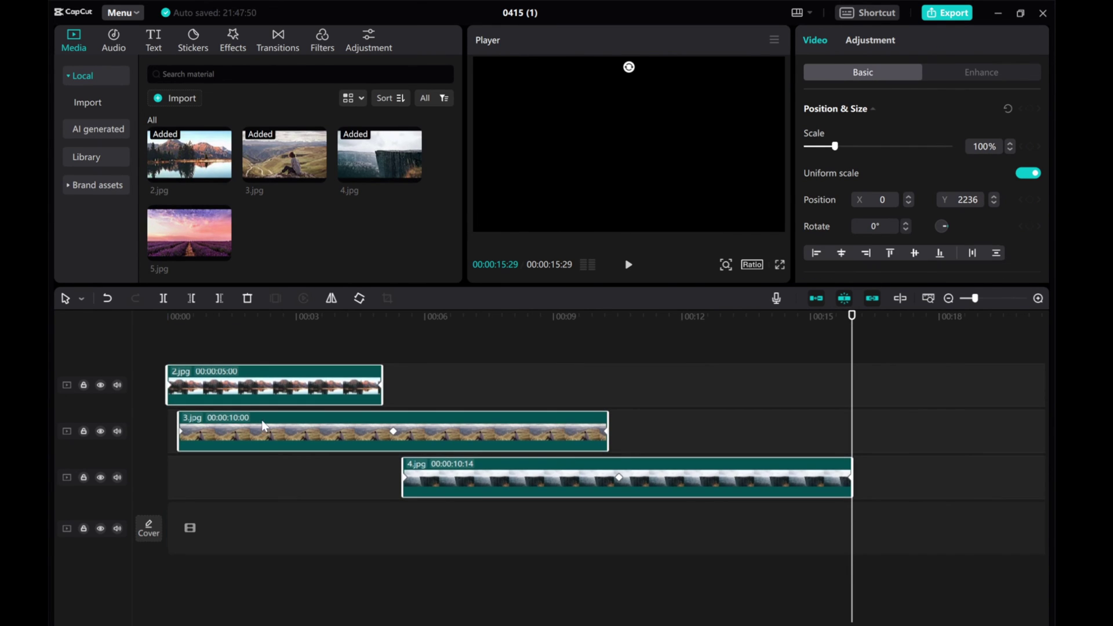
pyautogui.click(195, 244)
pyautogui.moveTo(195, 244); pyautogui.dragTo(342, 508)
pyautogui.moveTo(186, 339); pyautogui.dragTo(443, 589)
pyautogui.moveTo(266, 435); pyautogui.dragTo(259, 386)
pyautogui.moveTo(237, 526); pyautogui.dragTo(573, 524)
# Preview the scroll from 3.jpg to 4.jpg, starting at 00:00:05:15.
pyautogui.moveTo(862, 341); pyautogui.dragTo(404, 389)
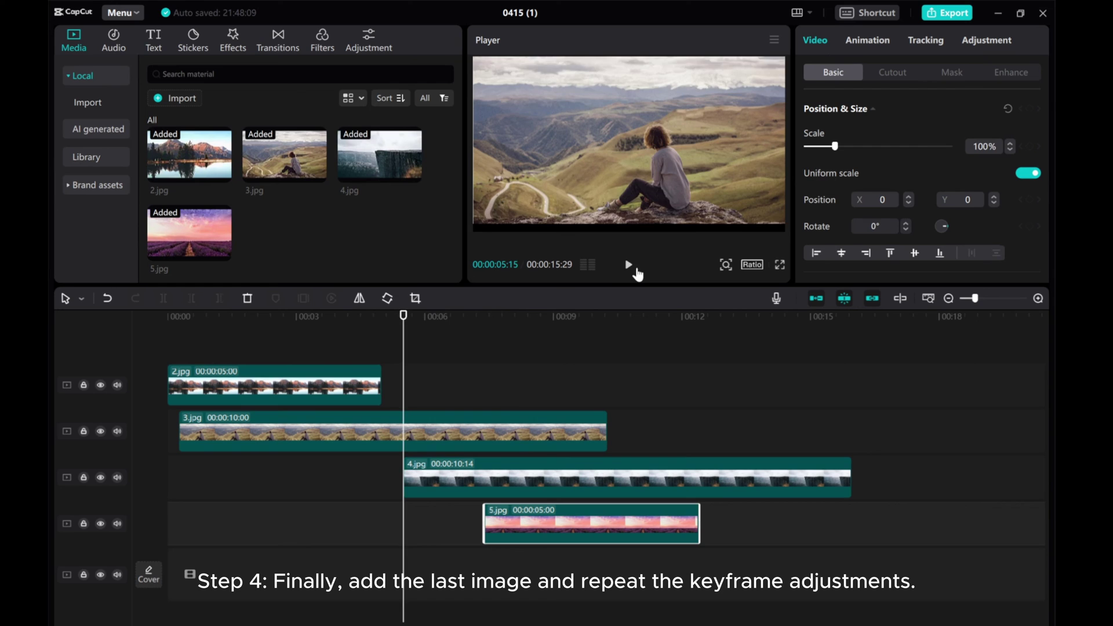
pyautogui.click(632, 268)
pyautogui.click(632, 268)
# Move 5.jpg to start at 00:00:10:29 and extend its duration to 00:00:10:20.
pyautogui.moveTo(586, 524); pyautogui.dragTo(732, 524)
pyautogui.moveTo(564, 400); pyautogui.dragTo(626, 392)
pyautogui.moveTo(676, 532); pyautogui.dragTo(683, 532)
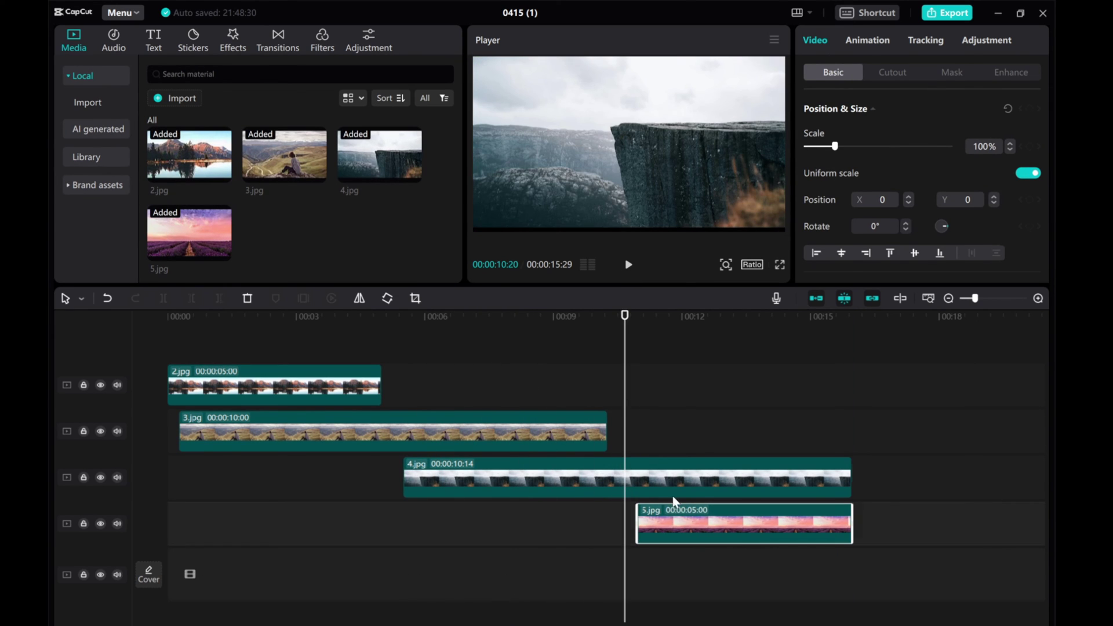
pyautogui.moveTo(625, 413); pyautogui.dragTo(636, 413)
pyautogui.click(948, 298)
pyautogui.moveTo(509, 525); pyautogui.dragTo(631, 525)
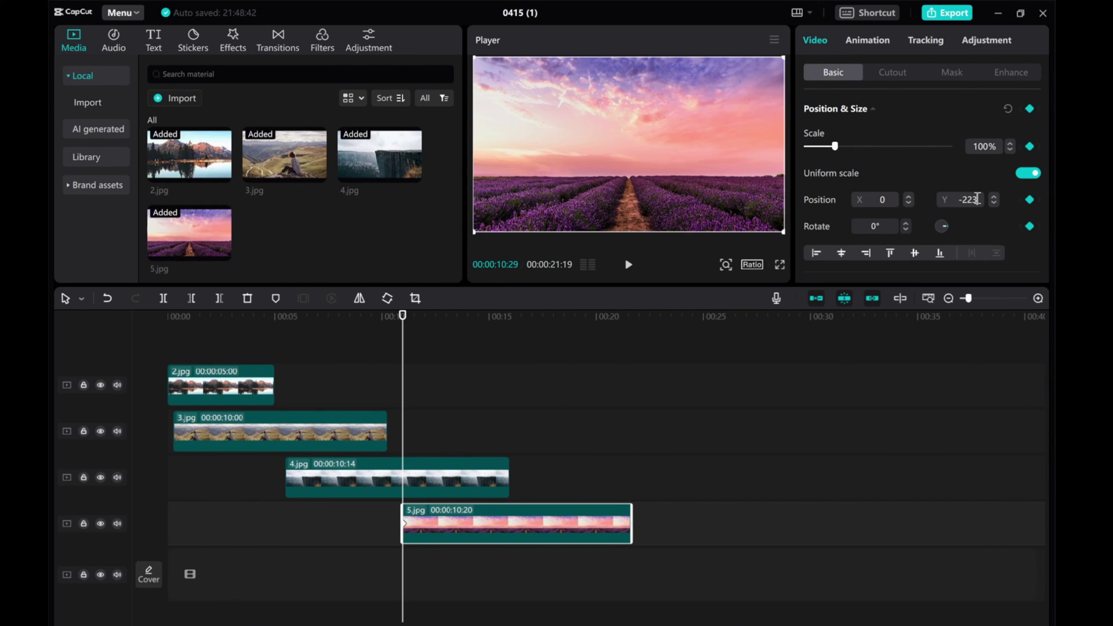
# Set the Y position of 5.jpg to -2238 at its start keyframe and to 0 at 00:00:16:08.
pyautogui.write('8')
pyautogui.press('Return')
pyautogui.moveTo(405, 405); pyautogui.dragTo(517, 429)
pyautogui.moveTo(956, 198); pyautogui.dragTo(990, 204)
pyautogui.write('0')
pyautogui.press('Return')
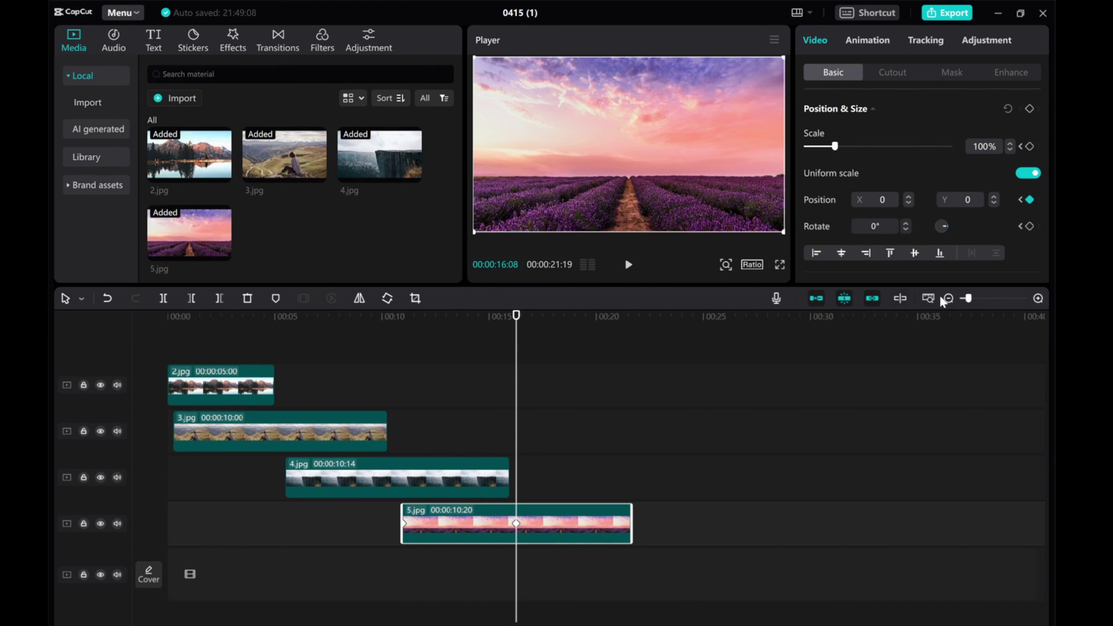
# Play the whole timeline from the beginning to review the scroll through all four images.
pyautogui.click(948, 298)
pyautogui.click(339, 353)
pyautogui.press('Home')
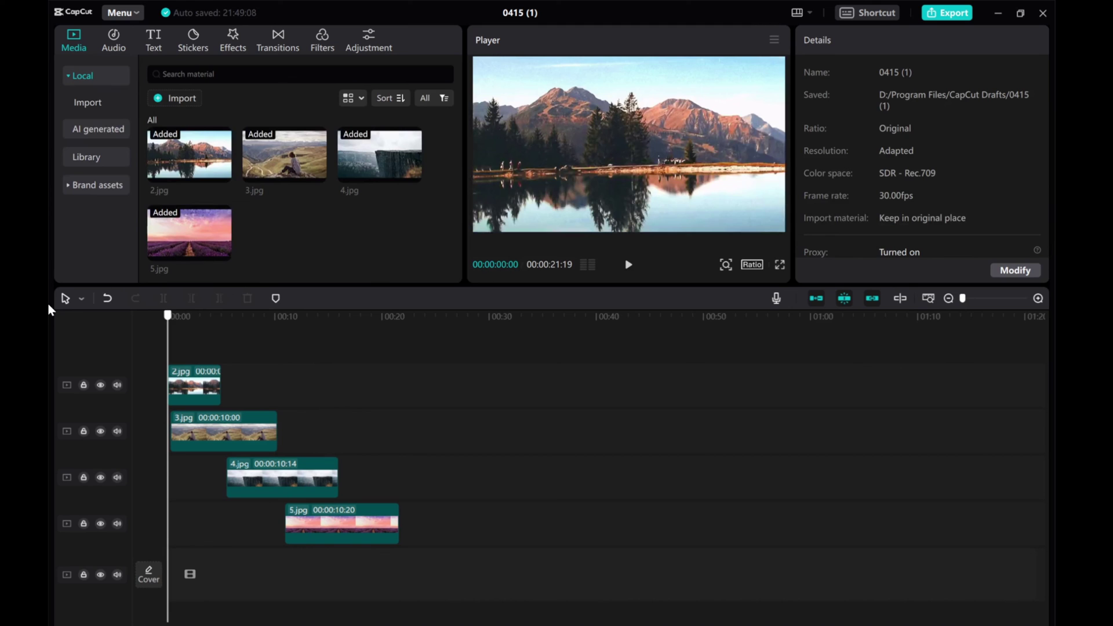
pyautogui.click(623, 266)
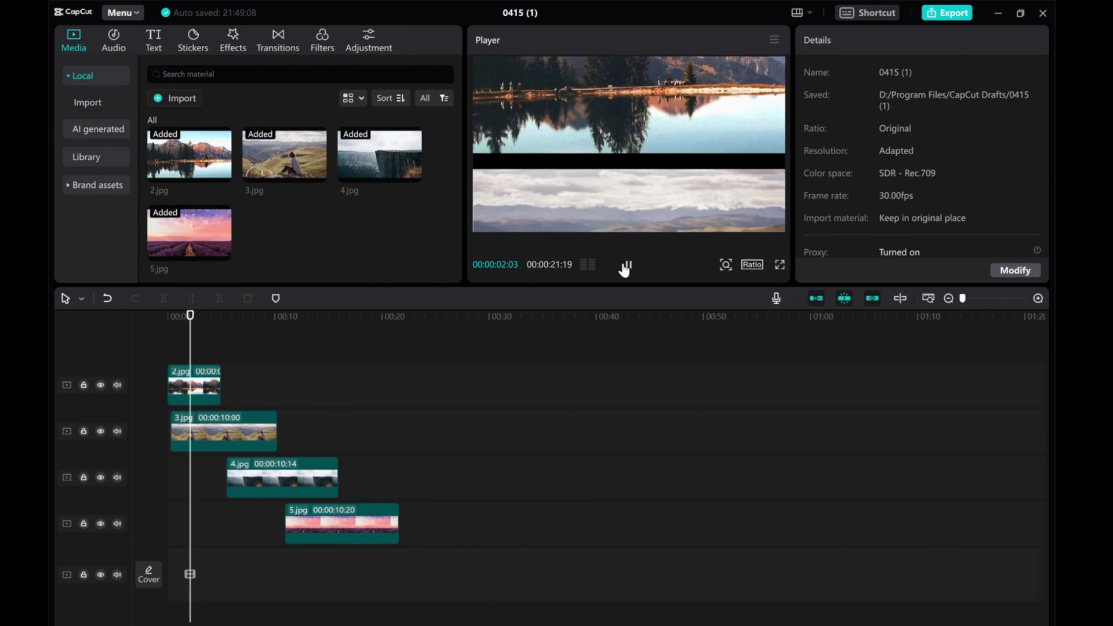